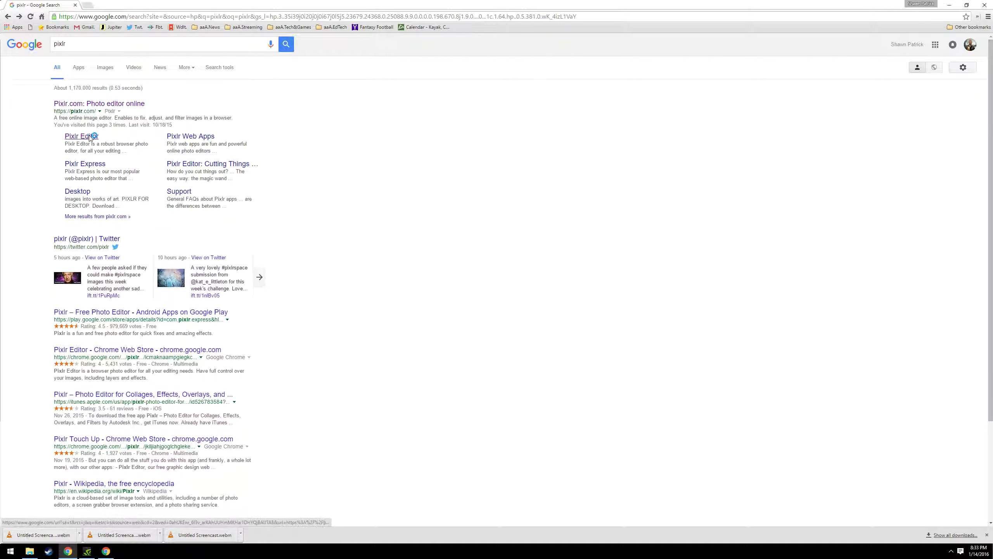
Open the Pixlr Editor web app from the pixlr.com search result
click(91, 136)
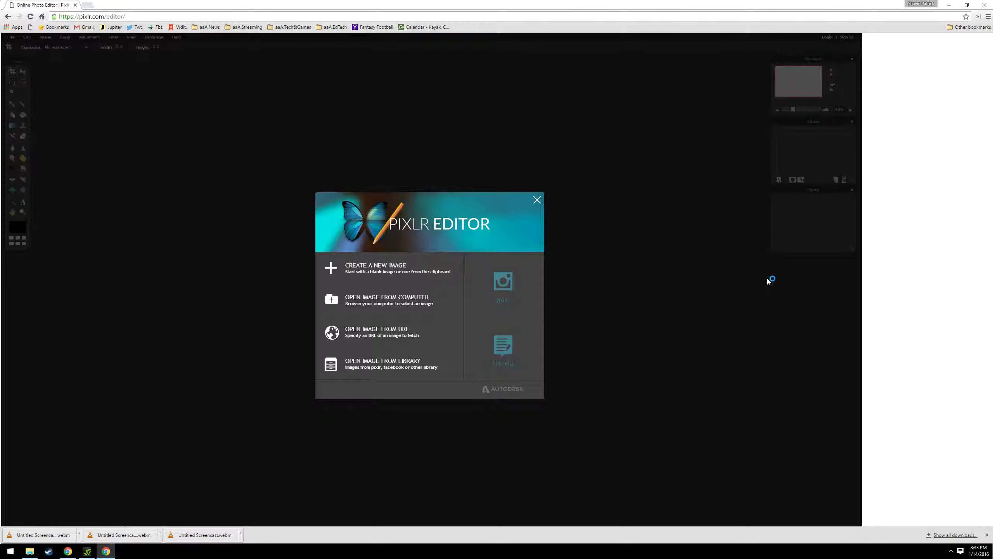
Remove the page's right padding so the editor fills the window, then open photo P1190200
key(F12)
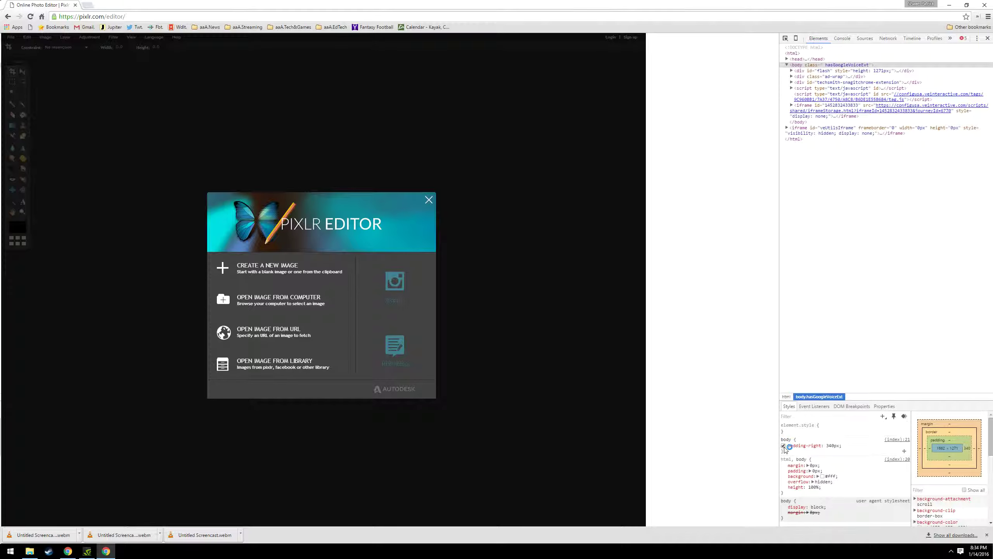
click(785, 446)
click(988, 39)
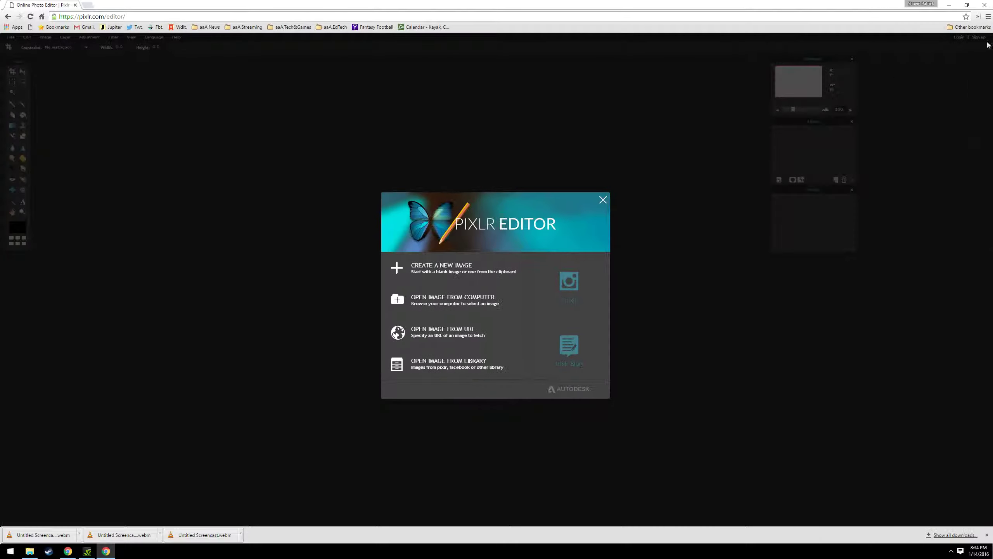
click(476, 307)
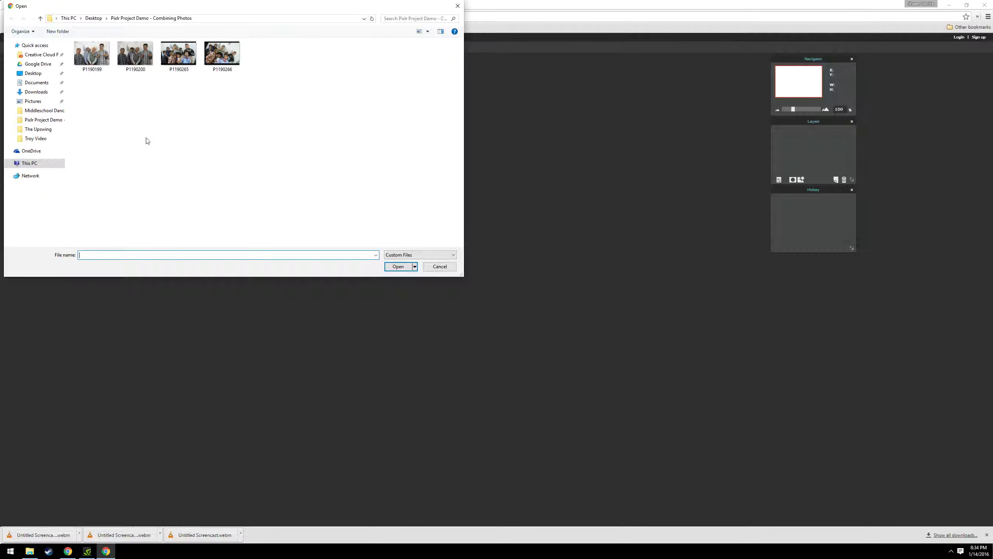
double_click(133, 58)
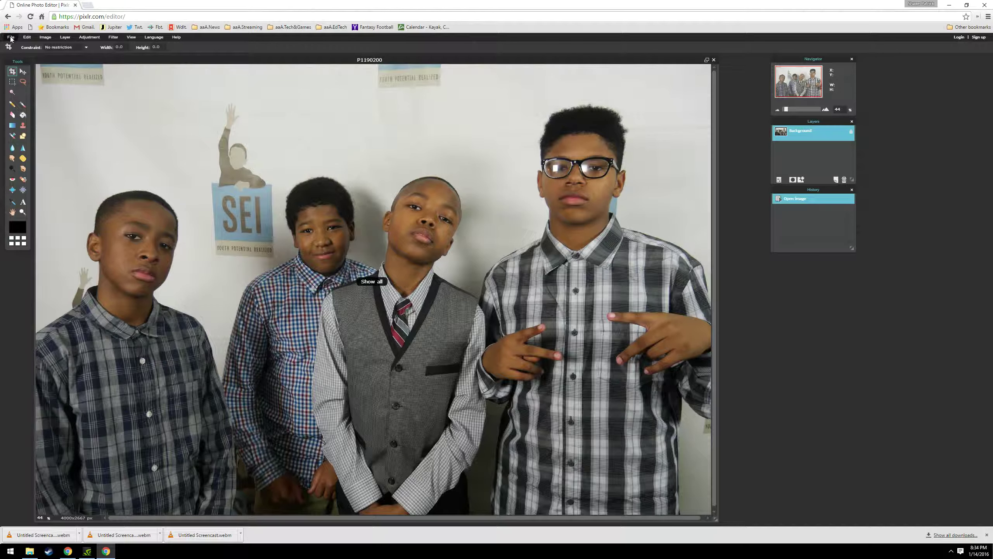
Open the second group photo P1190199 from the computer
click(11, 37)
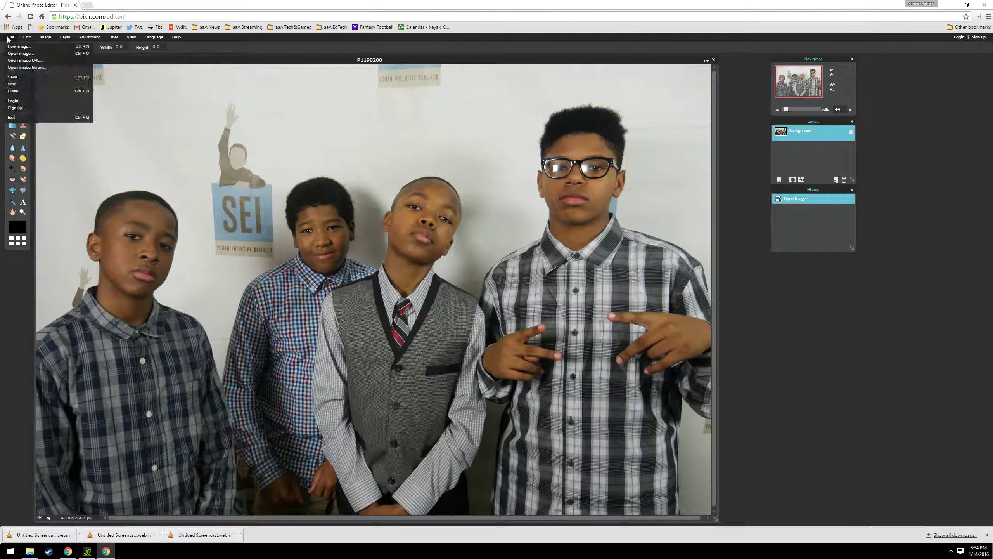
click(24, 54)
click(92, 53)
click(403, 266)
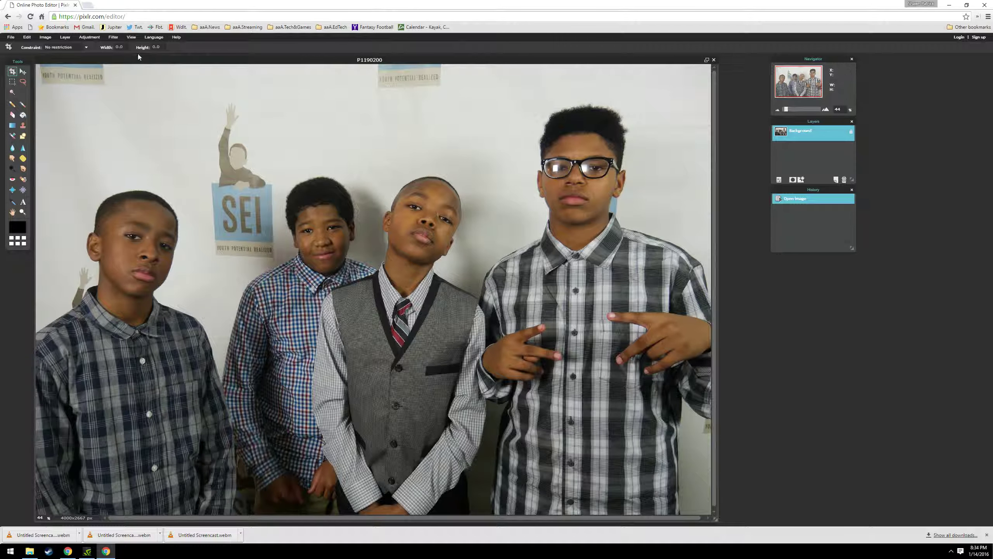
Select all of P1190200, cut it to the clipboard, and close its window
click(27, 37)
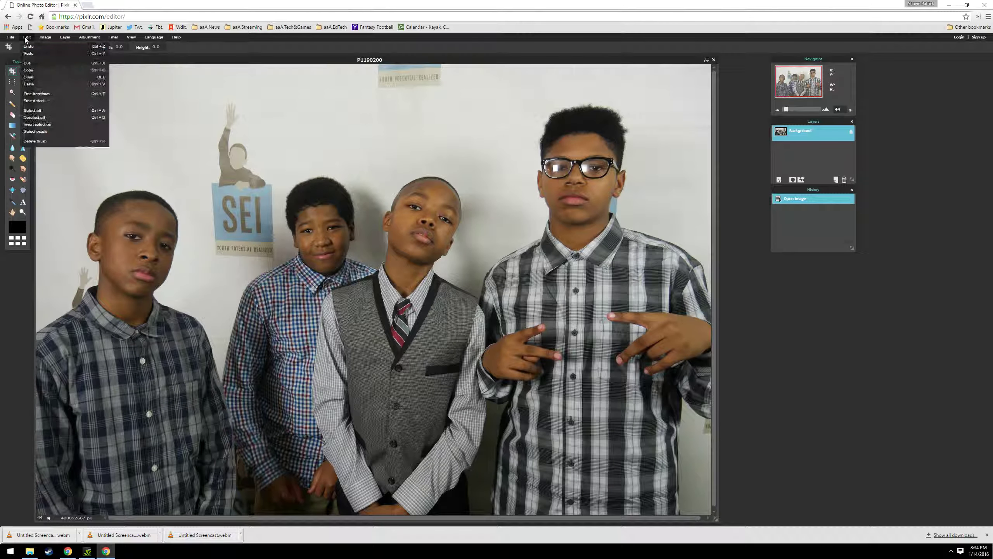
click(35, 113)
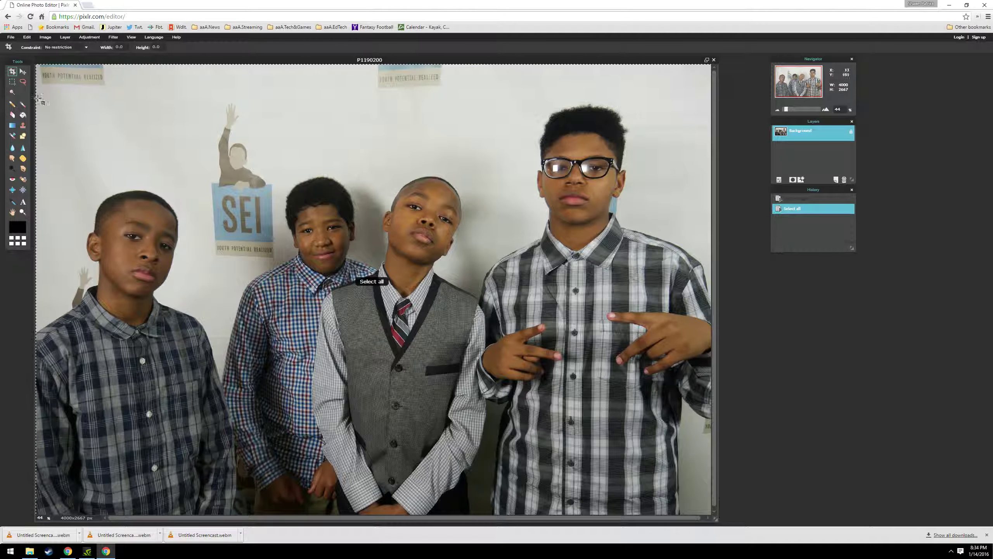
click(27, 38)
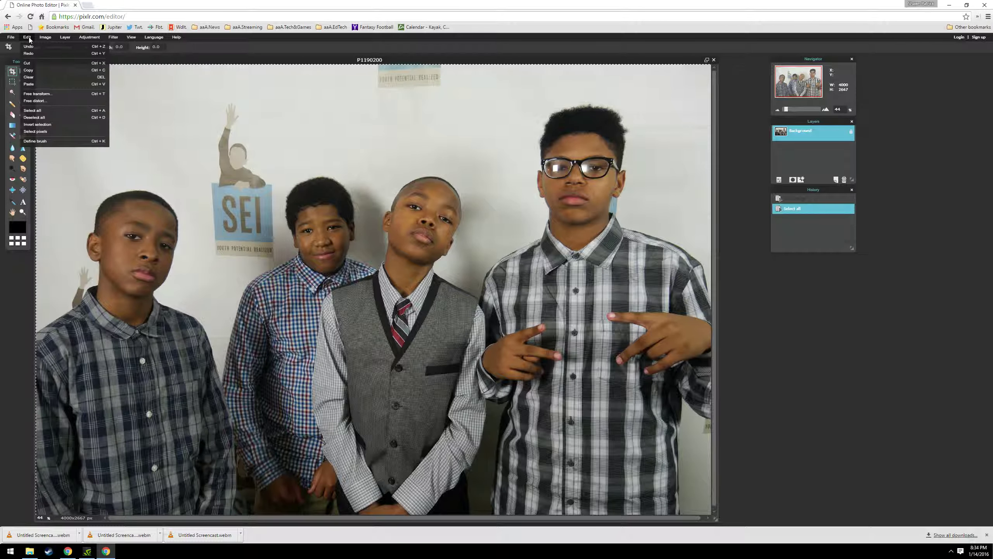
click(36, 63)
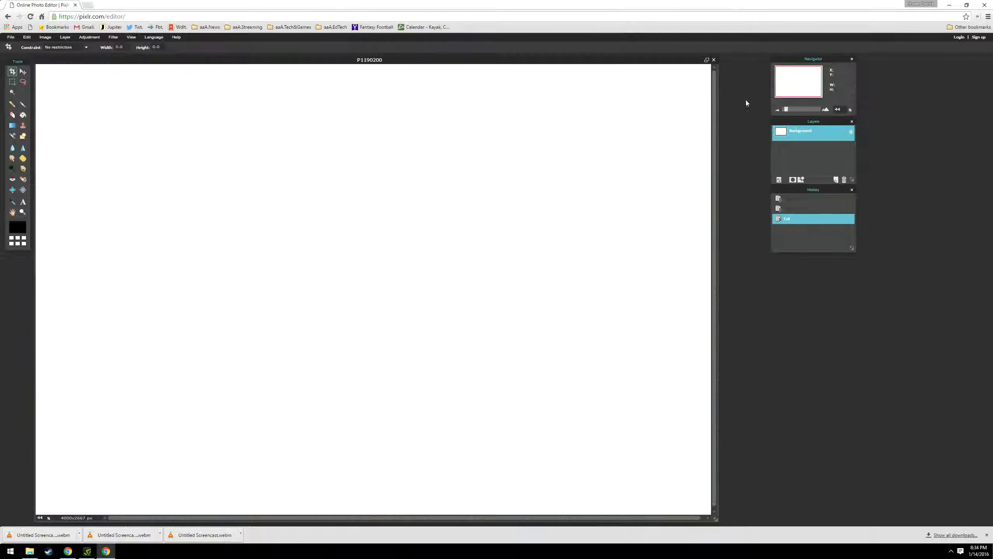
click(713, 60)
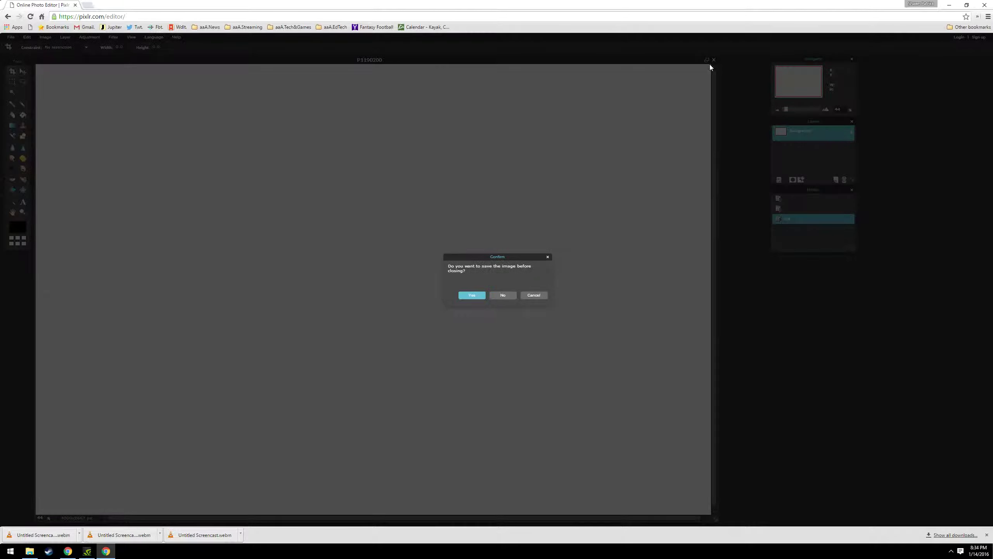
Close P1190200 without saving and paste its photo into P1190199 as Layer 1
click(504, 295)
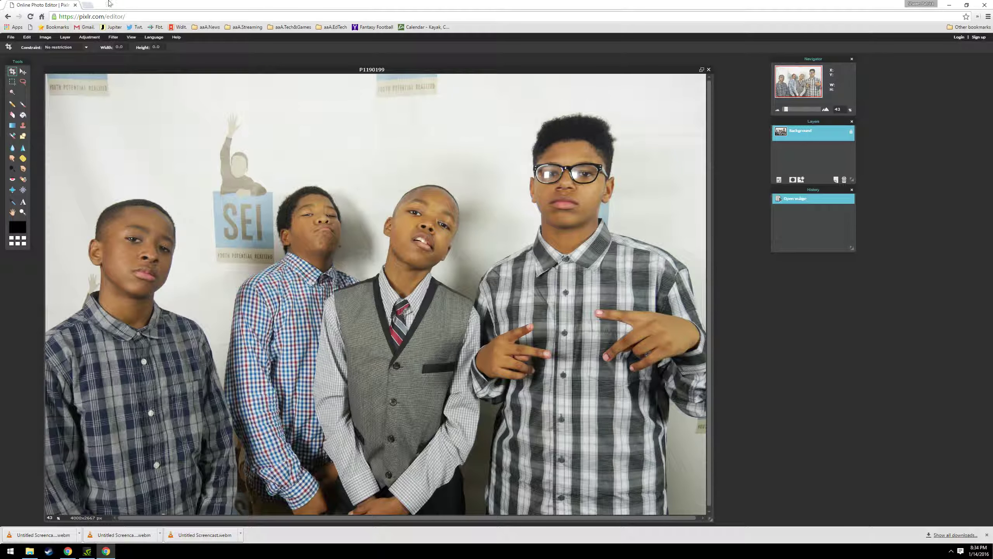
click(27, 38)
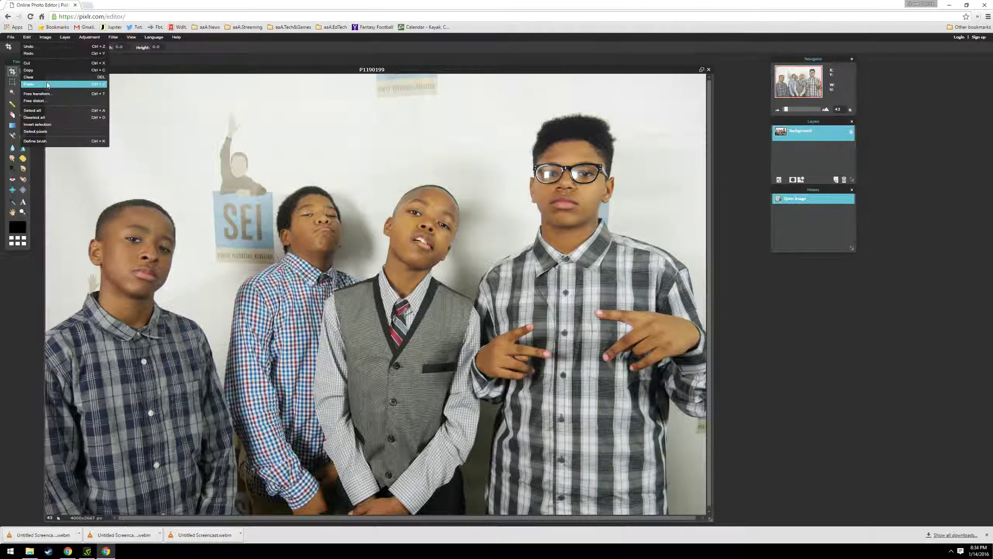
click(43, 84)
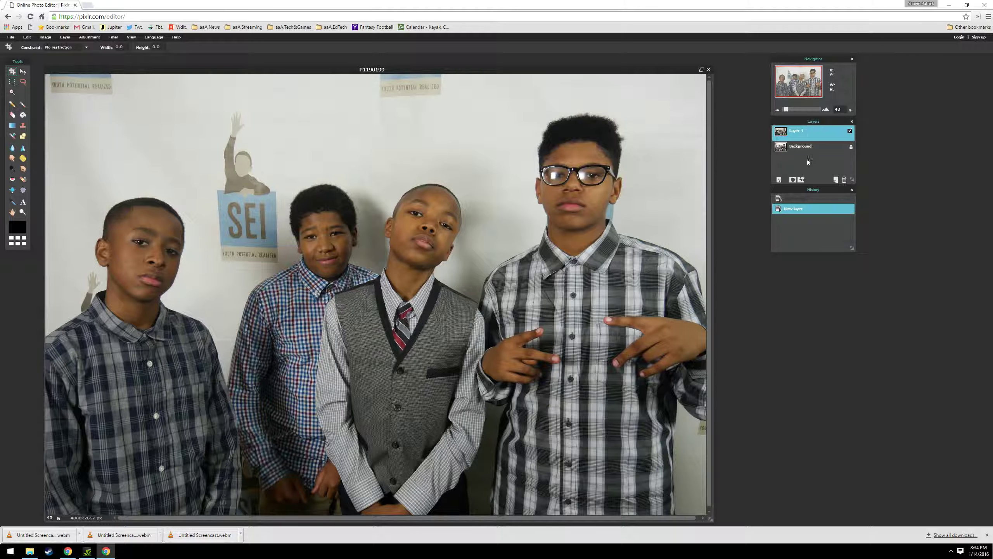
Rearrange the History, Layers and Navigator panels and shift the image window
drag(821, 190, 941, 457)
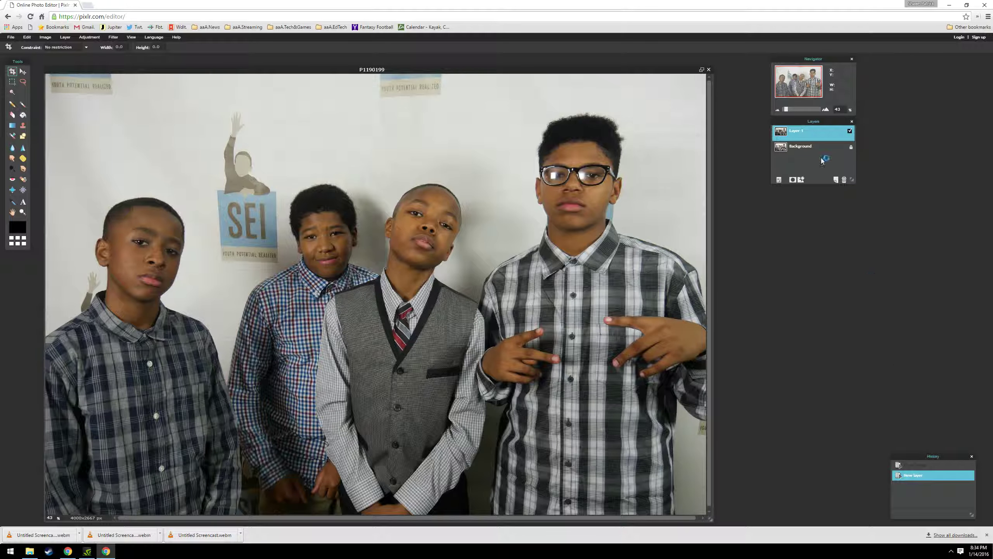
drag(821, 123, 947, 185)
drag(826, 61, 939, 88)
drag(662, 69, 732, 62)
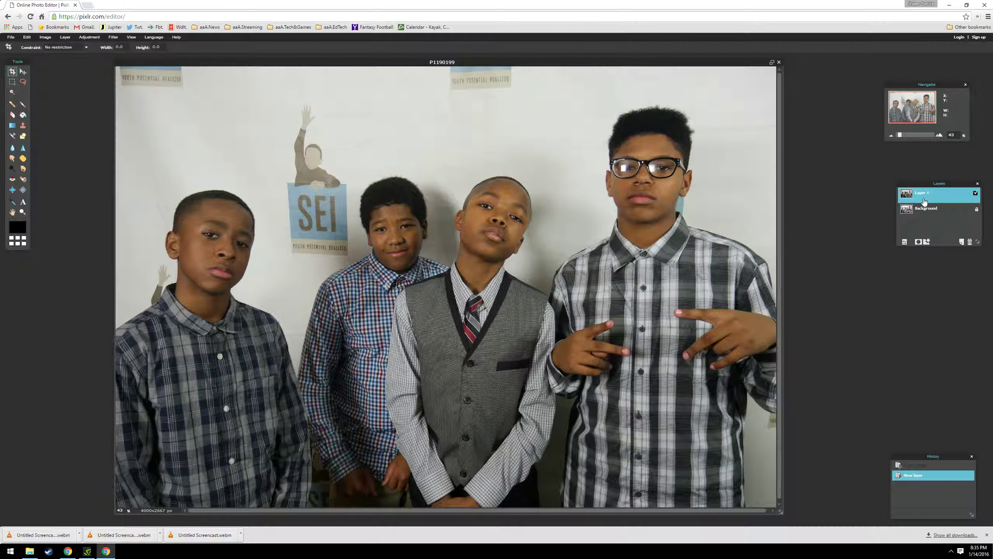
Test an eraser stroke on the unlocked Background layer, briefly hiding Layer 1 to check
click(925, 210)
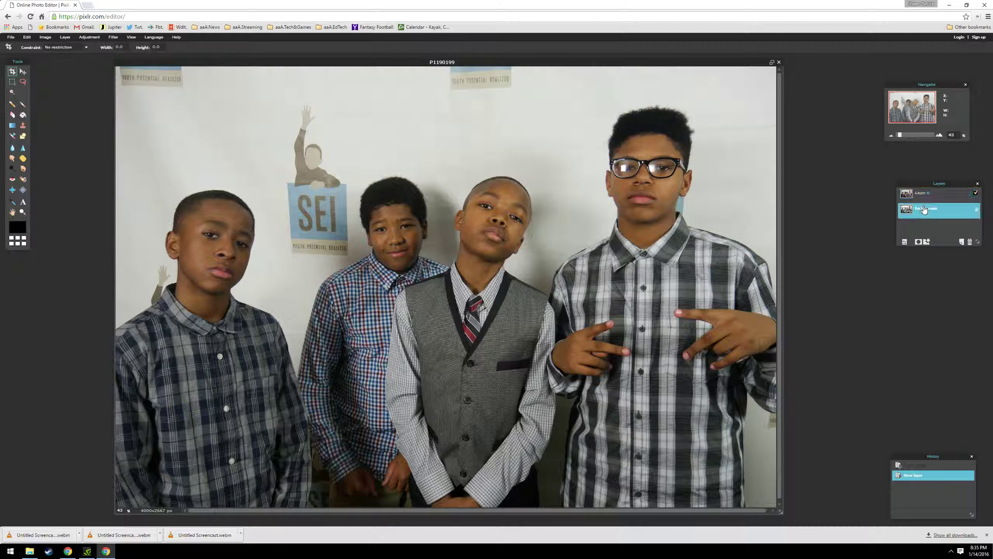
click(12, 114)
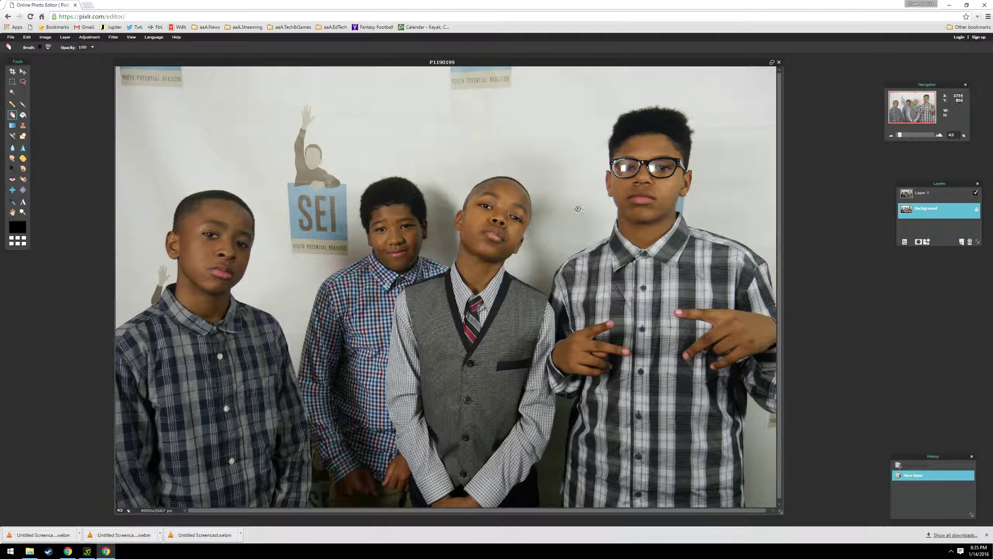
click(658, 246)
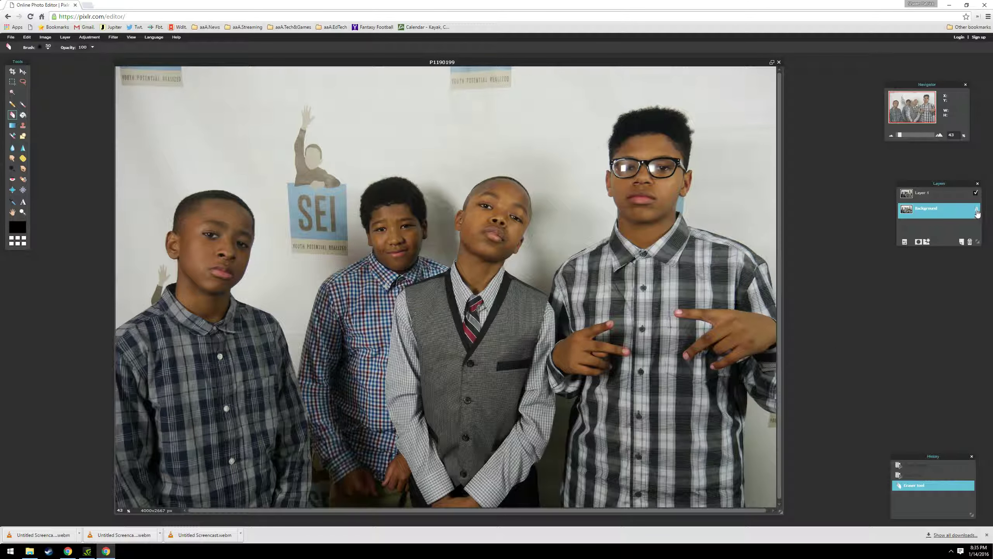
double_click(976, 212)
click(976, 193)
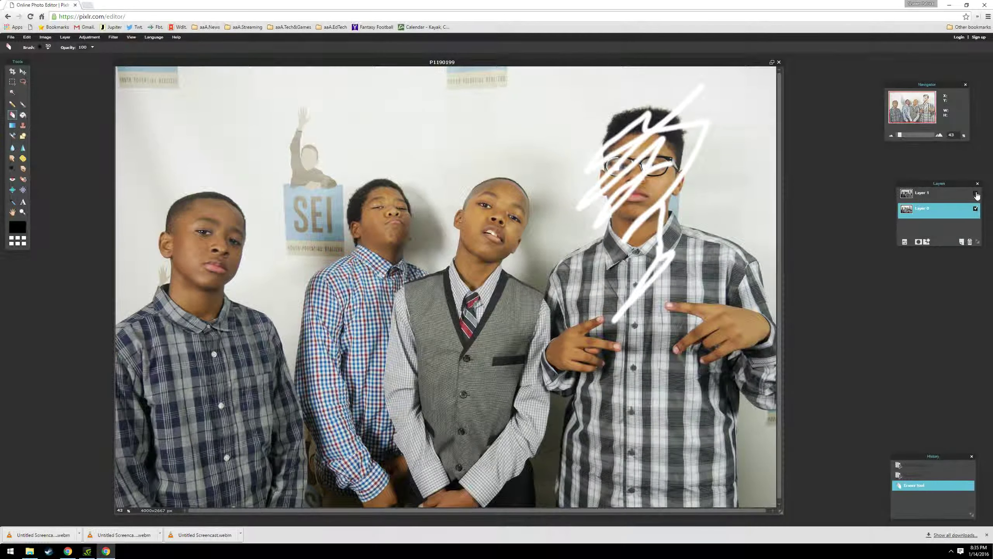
click(975, 193)
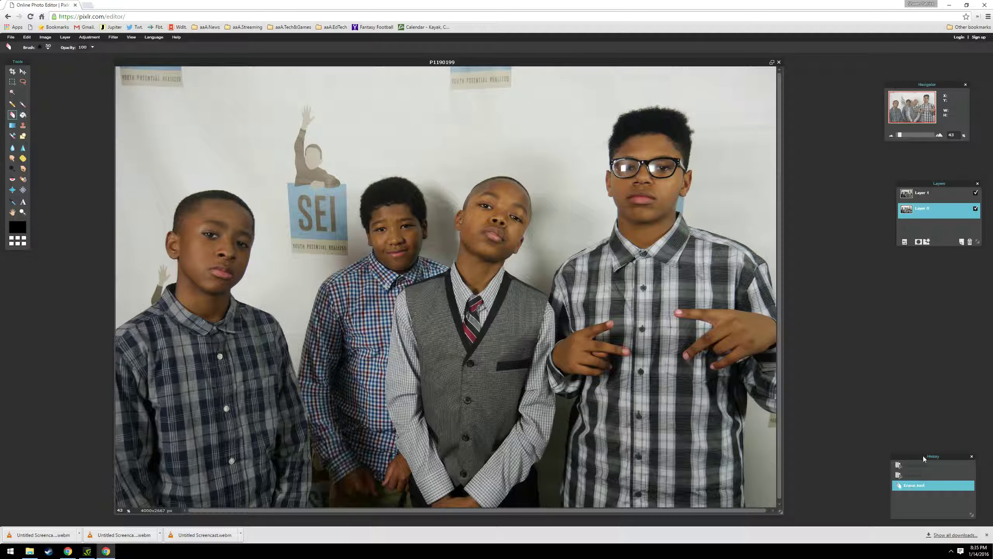
Move the History list under Layers, make it taller, and undo the eraser stroke
drag(924, 461, 930, 264)
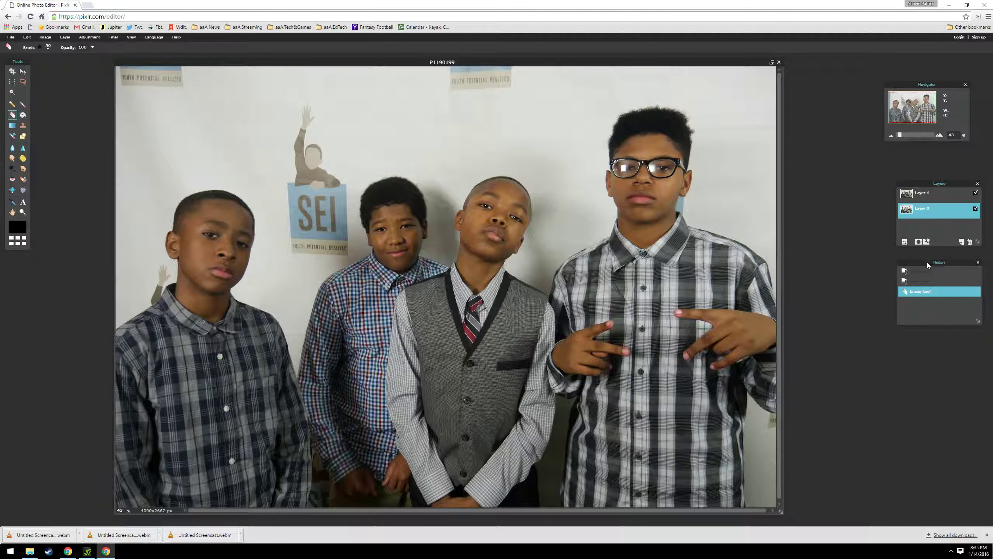
drag(978, 321, 978, 400)
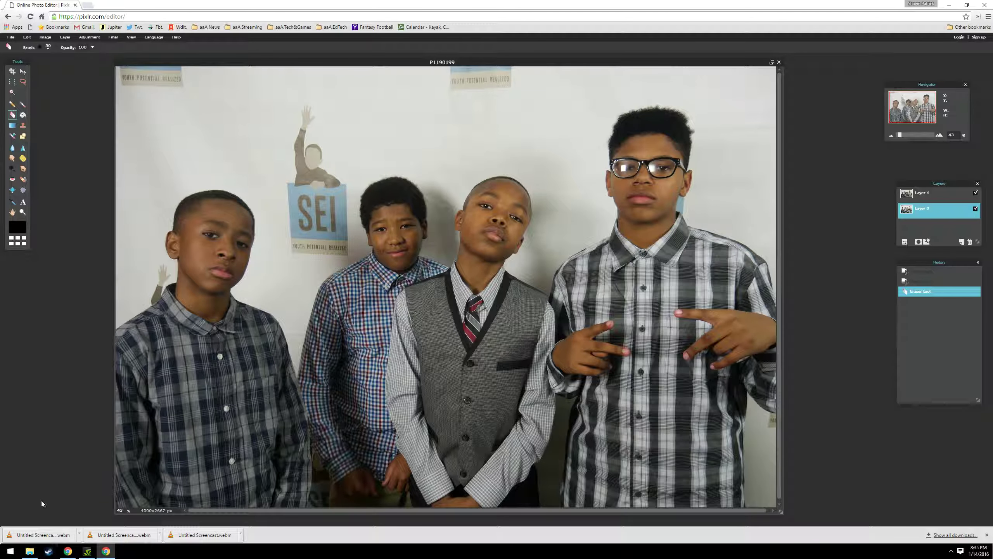
click(28, 37)
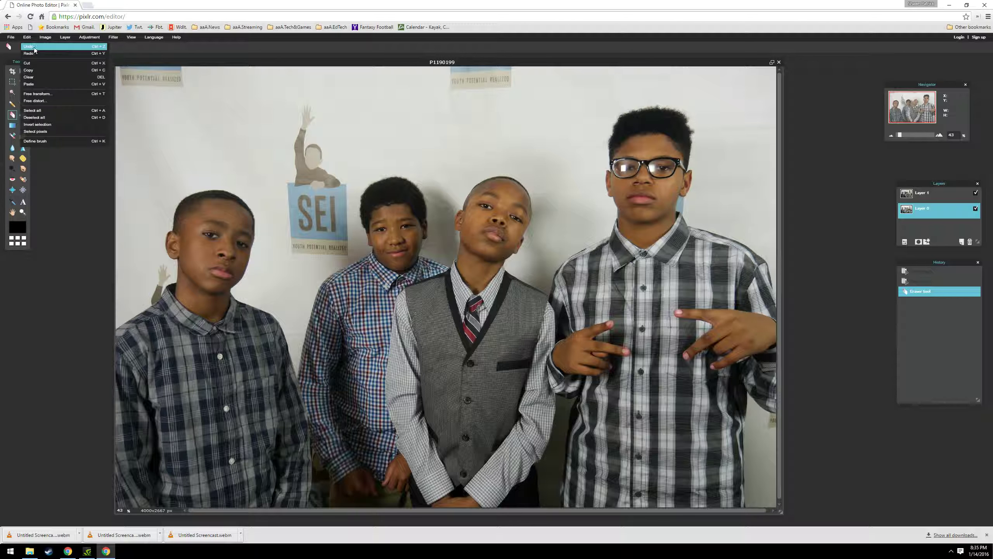
click(34, 47)
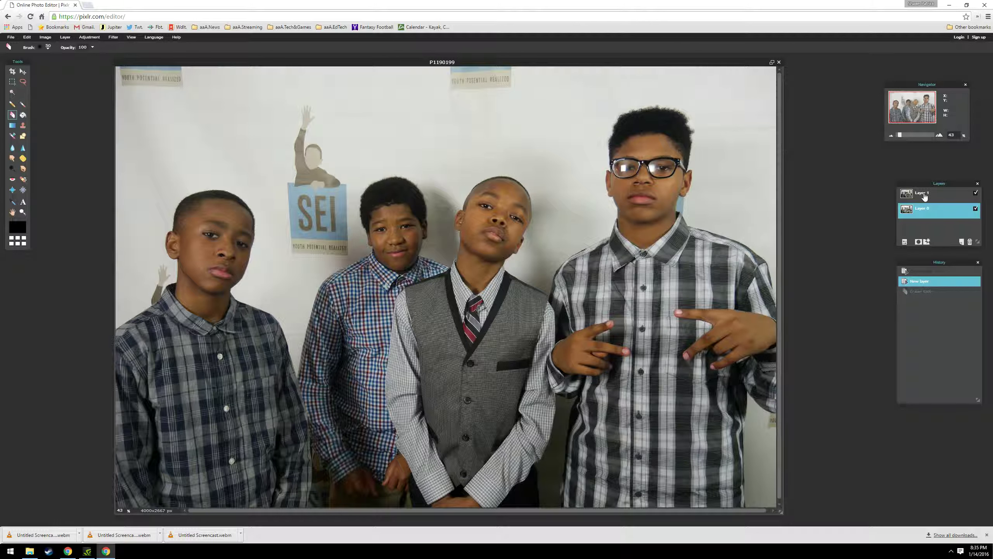
Make Layer 1 active and choose the soft 200 eraser brush
click(925, 196)
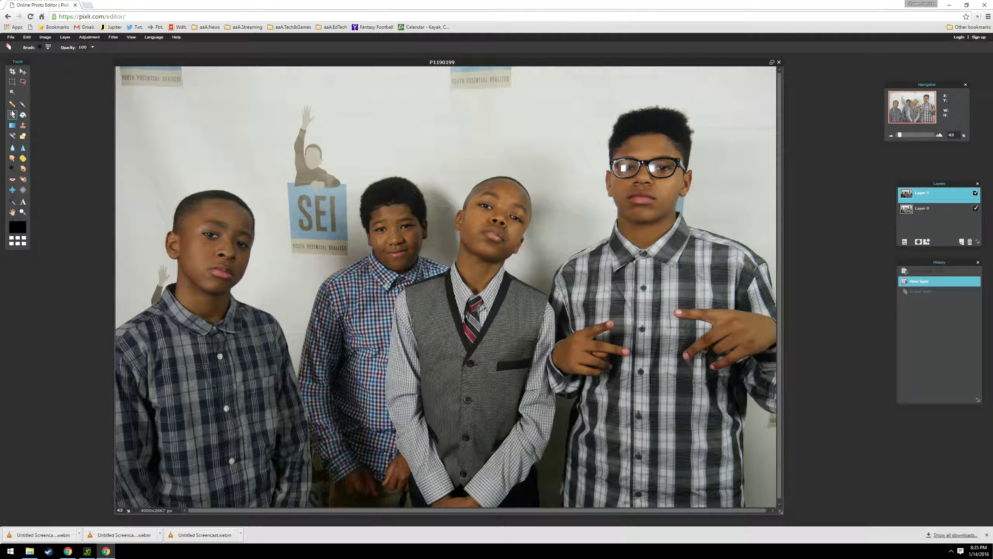
click(46, 50)
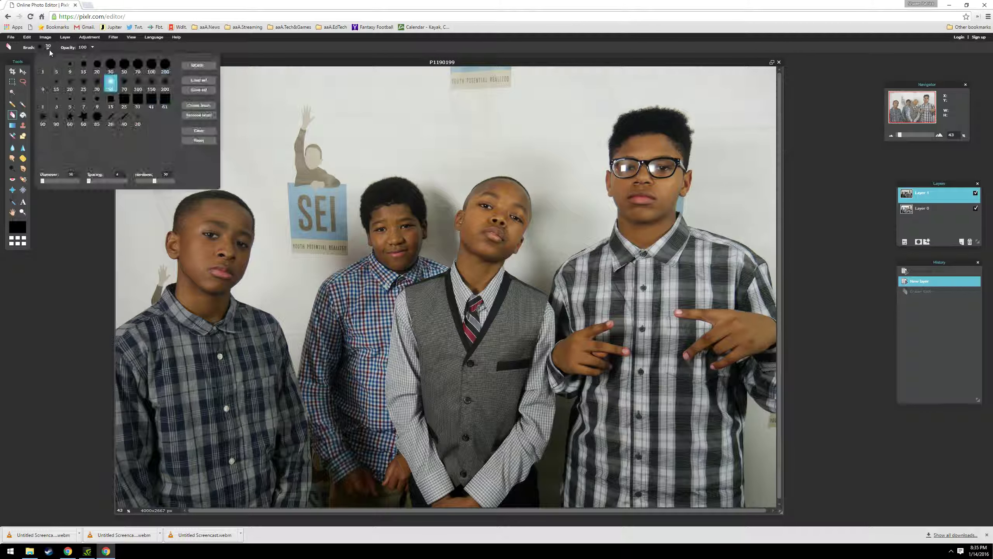
click(162, 84)
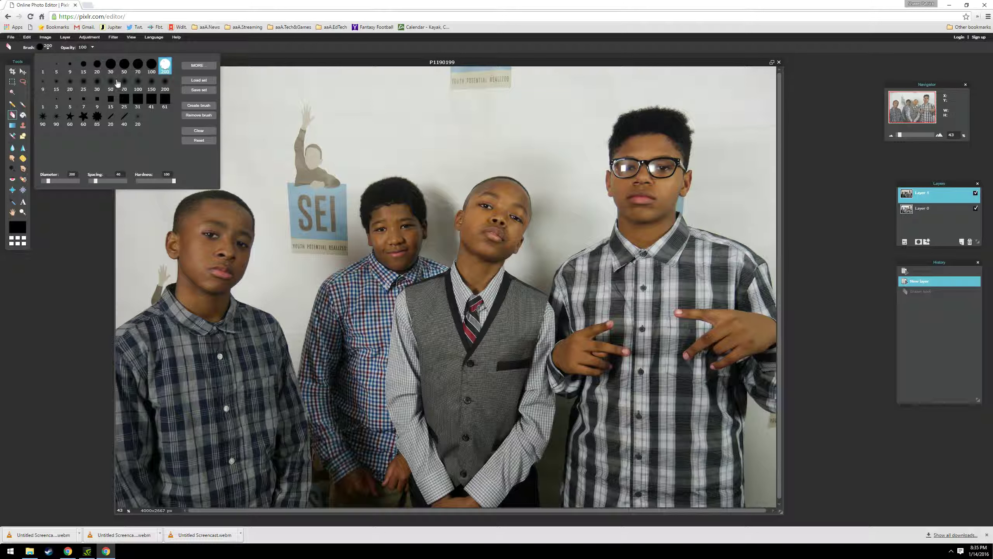
click(111, 65)
click(150, 83)
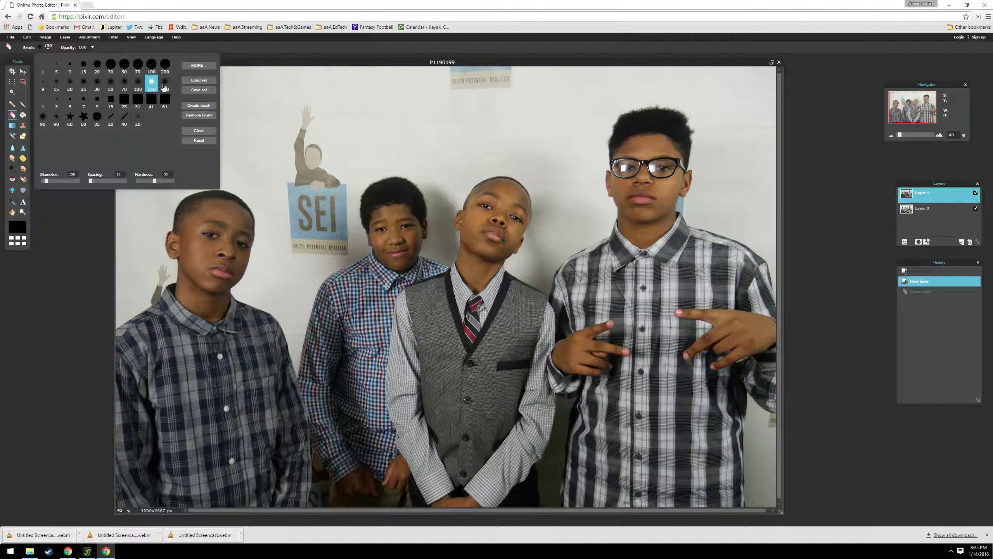
click(164, 83)
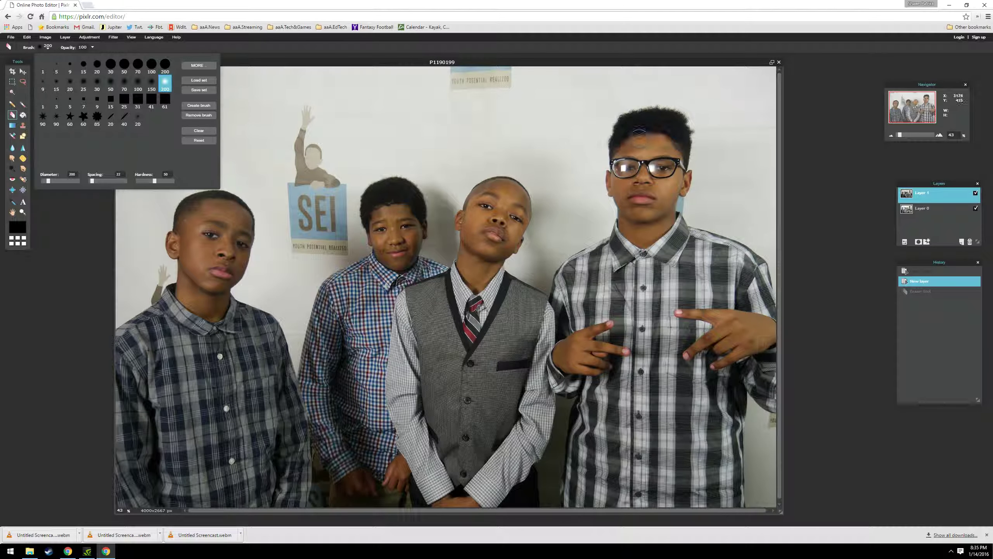
Erase Layer 1 over the tall boy's face, glasses and vest
mouse_move(632, 150)
mouse_down()
mouse_move(627, 178)
mouse_move(648, 186)
mouse_move(639, 158)
mouse_move(664, 169)
mouse_move(673, 197)
mouse_move(690, 178)
mouse_move(671, 118)
mouse_move(651, 105)
mouse_move(616, 133)
mouse_move(610, 156)
mouse_move(622, 162)
mouse_move(604, 184)
mouse_move(618, 185)
mouse_move(638, 232)
mouse_move(647, 234)
mouse_move(685, 183)
mouse_move(684, 198)
mouse_move(700, 204)
mouse_move(696, 162)
mouse_move(688, 172)
mouse_move(714, 182)
mouse_move(704, 121)
mouse_move(612, 129)
mouse_move(614, 192)
mouse_up()
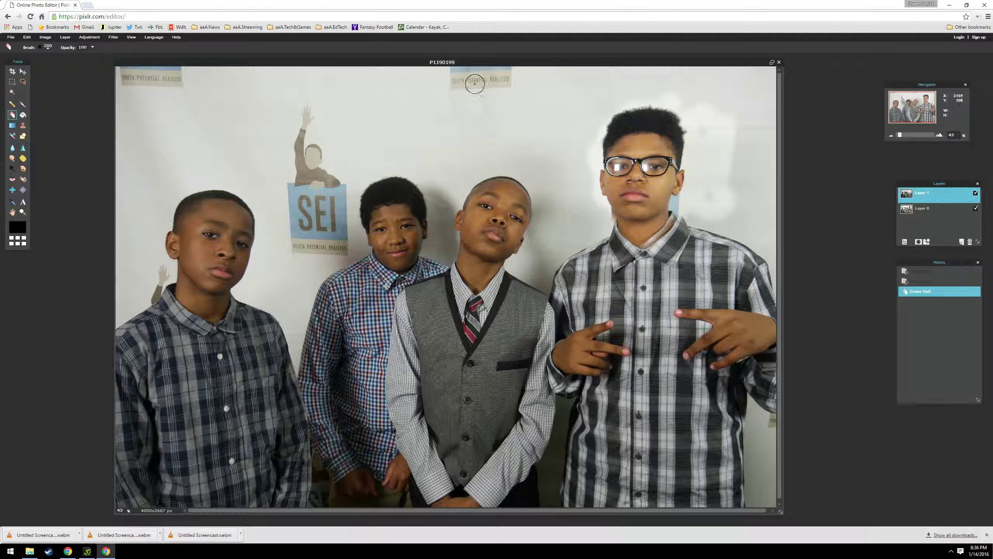
drag(481, 131, 490, 429)
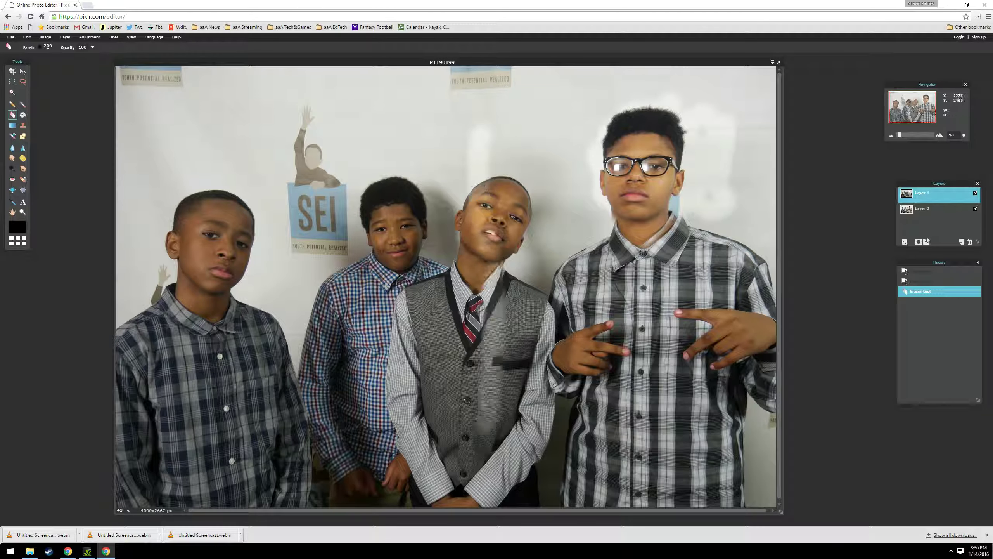
mouse_move(489, 306)
mouse_down()
mouse_move(548, 189)
mouse_move(532, 211)
mouse_move(504, 203)
mouse_move(495, 217)
mouse_move(522, 196)
mouse_move(478, 266)
mouse_move(458, 270)
mouse_move(485, 346)
mouse_move(509, 270)
mouse_move(449, 297)
mouse_move(459, 292)
mouse_up()
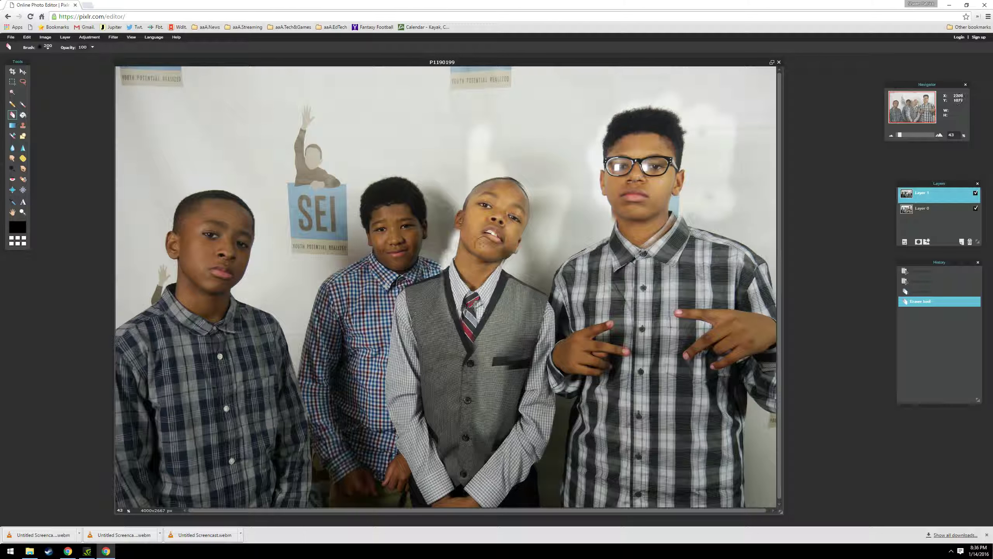
mouse_move(480, 244)
mouse_down()
mouse_move(642, 187)
mouse_move(575, 252)
mouse_move(491, 201)
mouse_move(495, 283)
mouse_move(524, 321)
mouse_move(508, 358)
mouse_move(511, 254)
mouse_up()
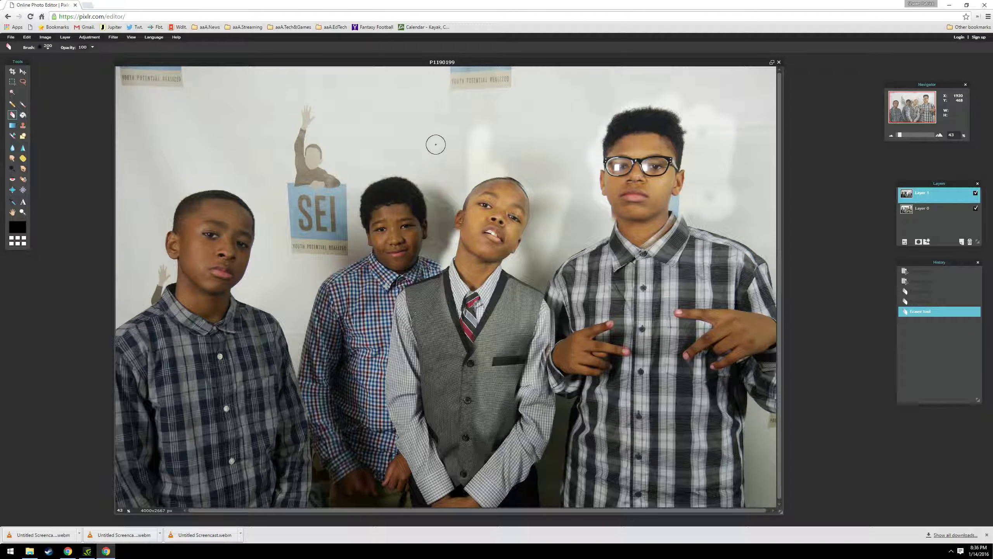
Select the right half of Layer 1 past the canvas corner and cut it away
click(12, 82)
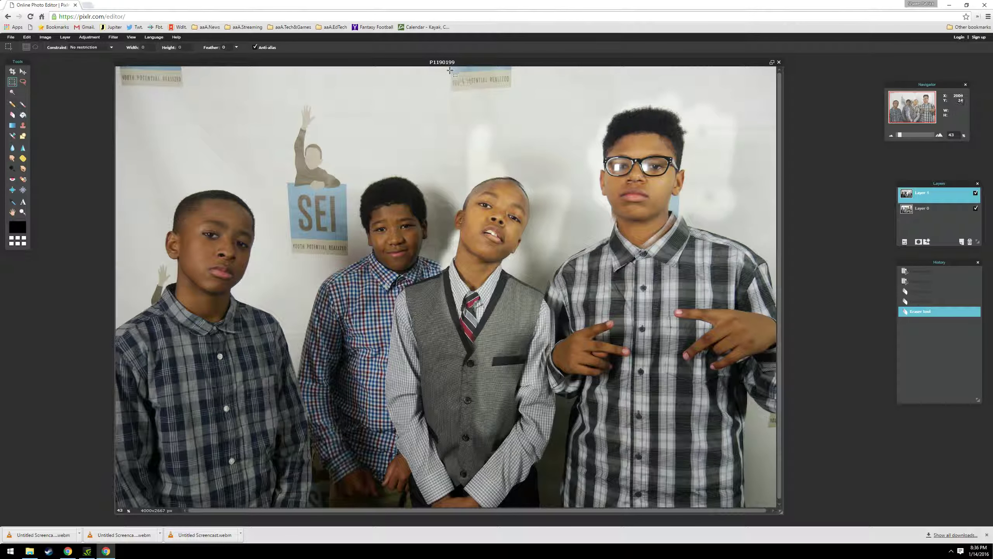
drag(443, 68, 779, 516)
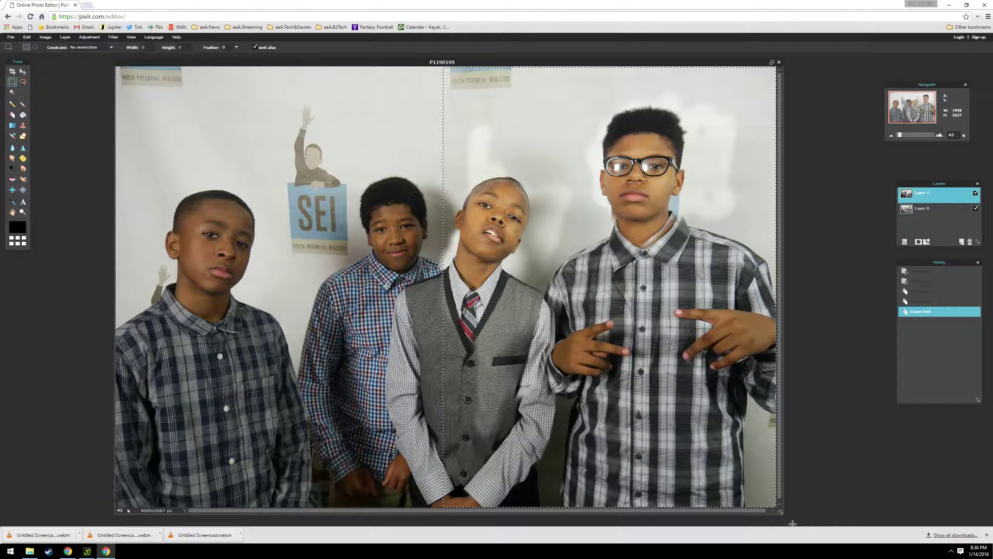
drag(790, 523, 805, 503)
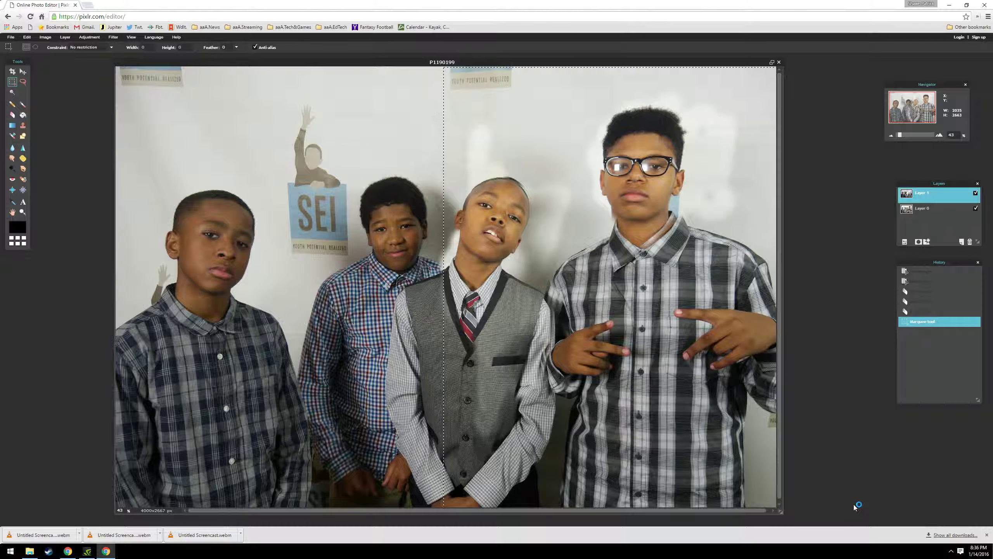
key(ctrl+x)
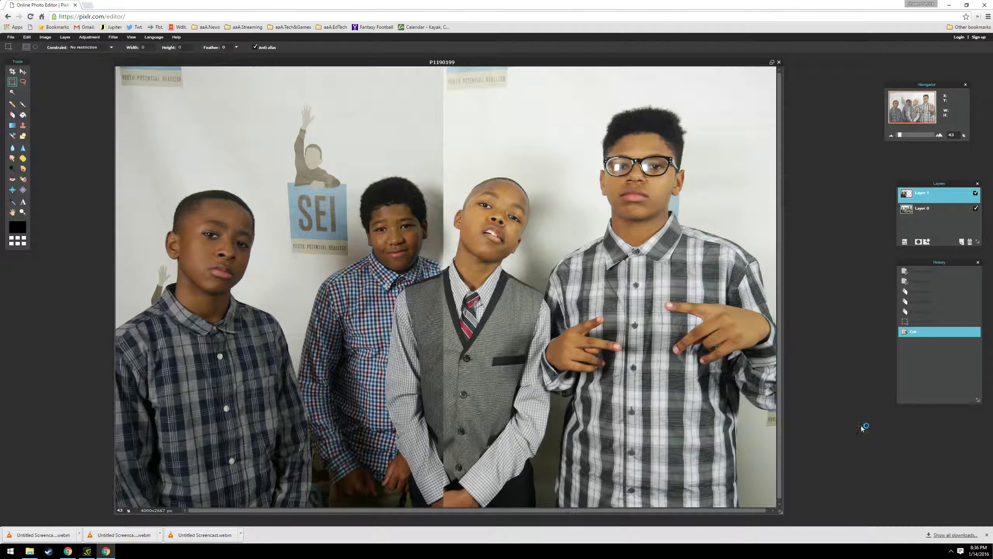
Compare Layer 1 with the photo beneath, then hide Layer 0
click(976, 194)
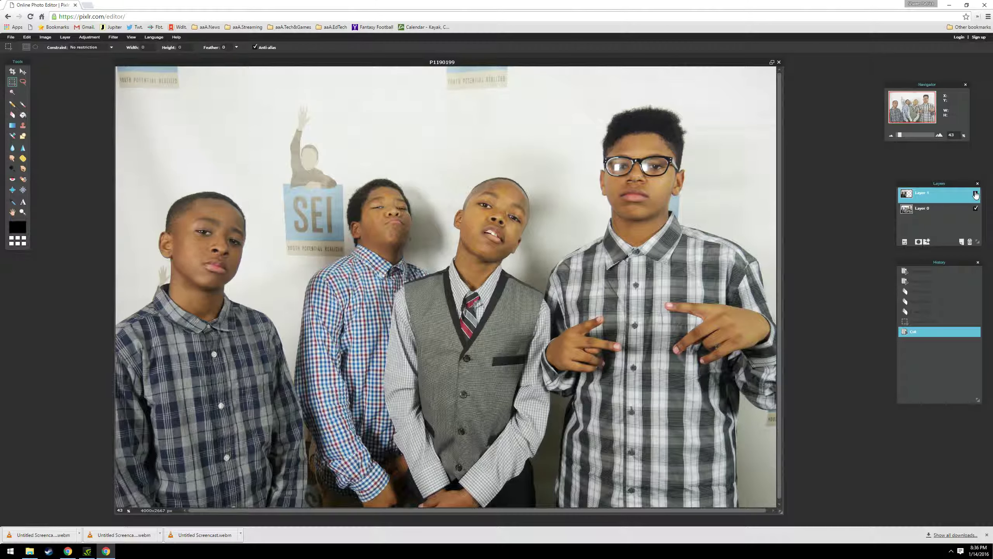
click(976, 194)
click(976, 194)
click(976, 195)
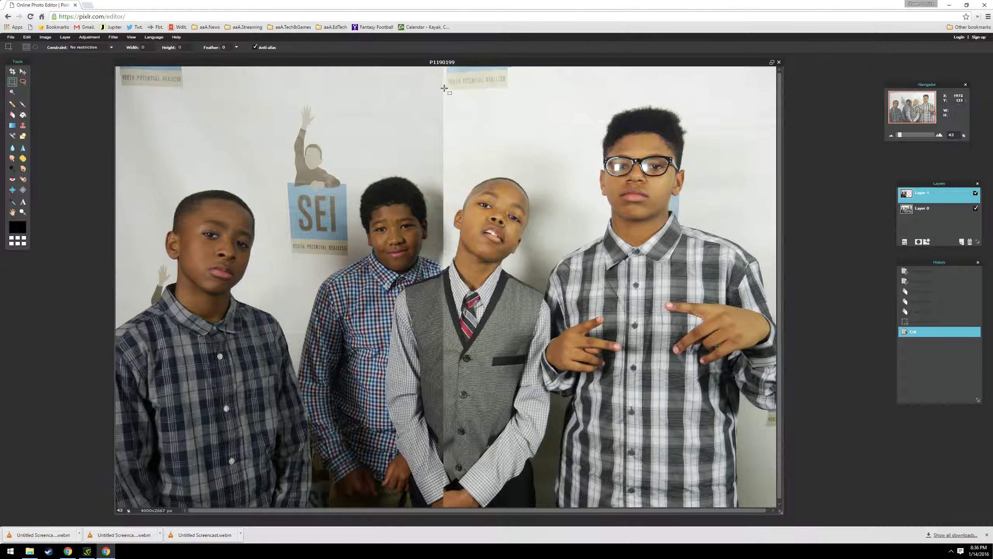
click(975, 210)
Erase along the cut seam and the vest boy's right edge, then select Layer 0
click(12, 115)
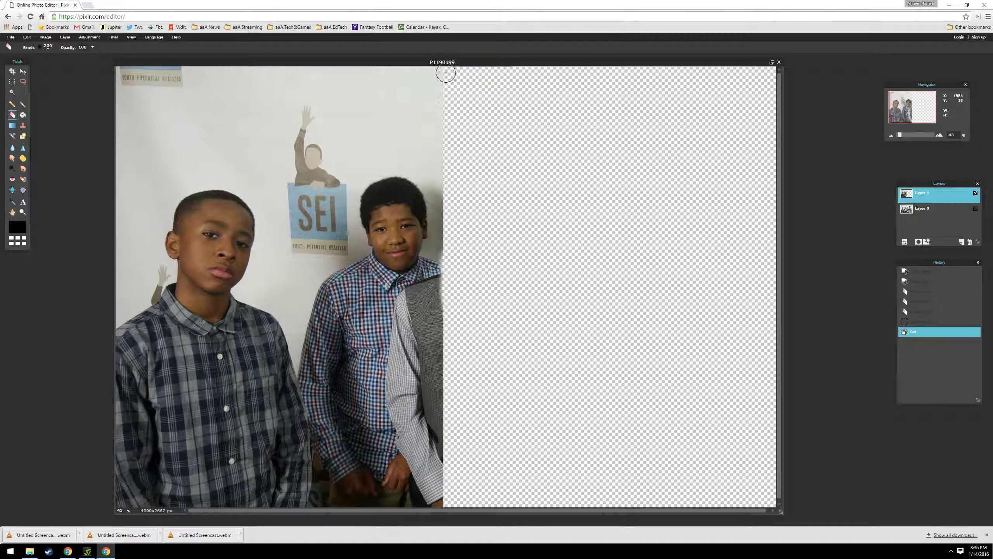
drag(449, 91, 450, 517)
mouse_move(447, 431)
mouse_down()
mouse_move(450, 403)
mouse_move(451, 500)
mouse_up()
click(975, 208)
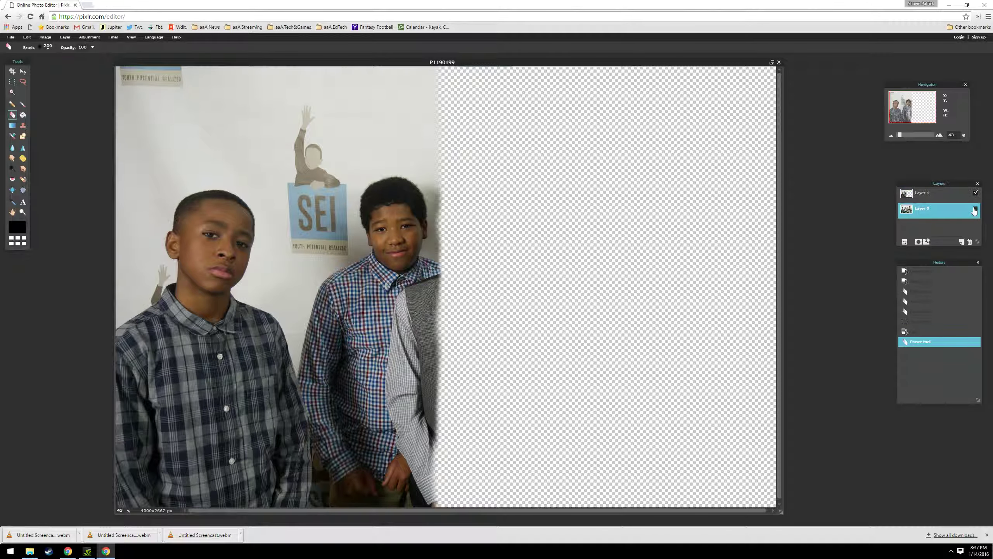